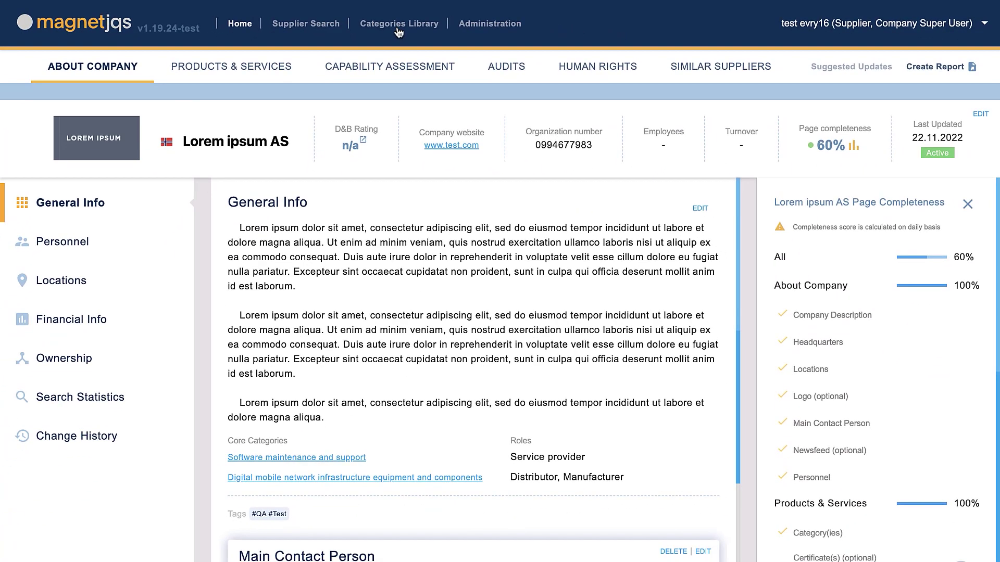
# Open the Categories Library and scroll through the top-level segments, such as Chemicals including Bio Chemicals and Gas Materials.
pyautogui.click(433, 50)
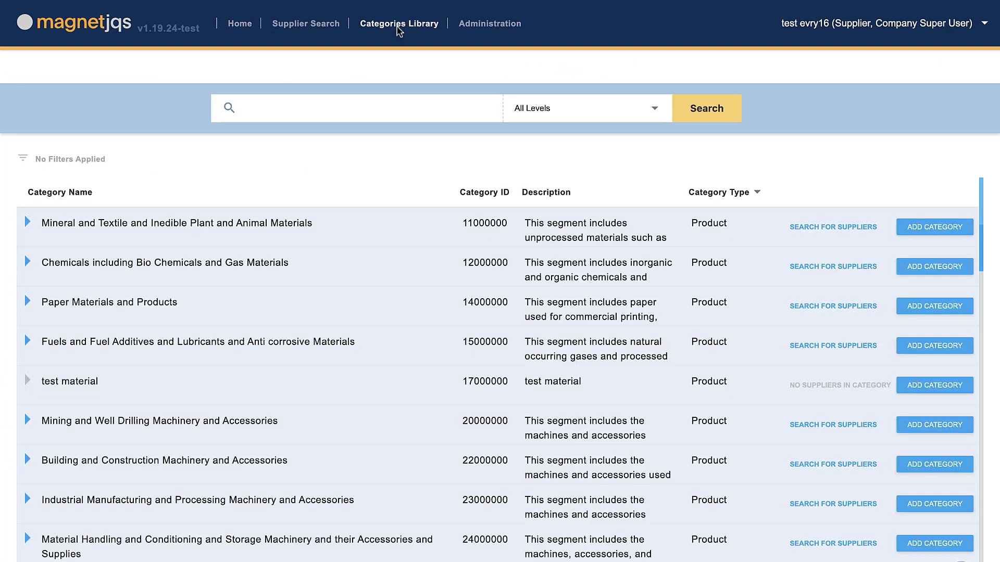
pyautogui.scroll(-1, 368, 218)
pyautogui.scroll(-8, 368, 218)
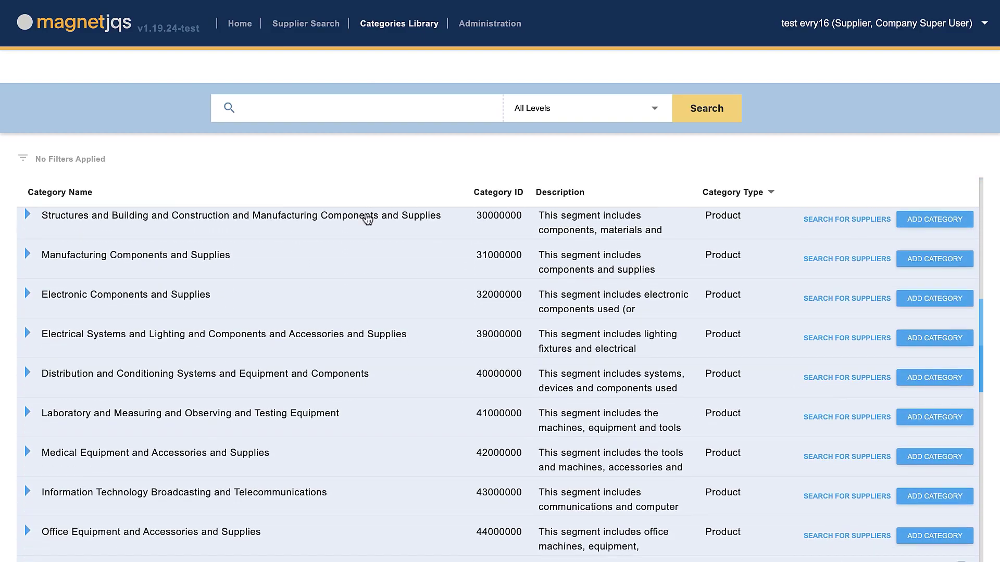
pyautogui.scroll(10, 367, 218)
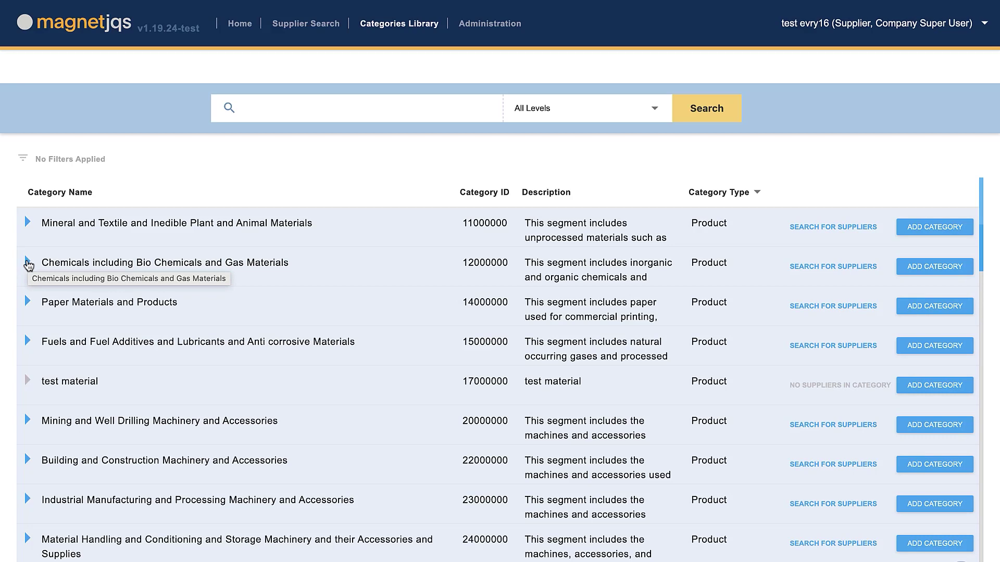
# Expand the Chemicals segment and browse its subcategories down to the non-metal gases, such as Chlorine Cl and Hydrogen H.
pyautogui.click(28, 263)
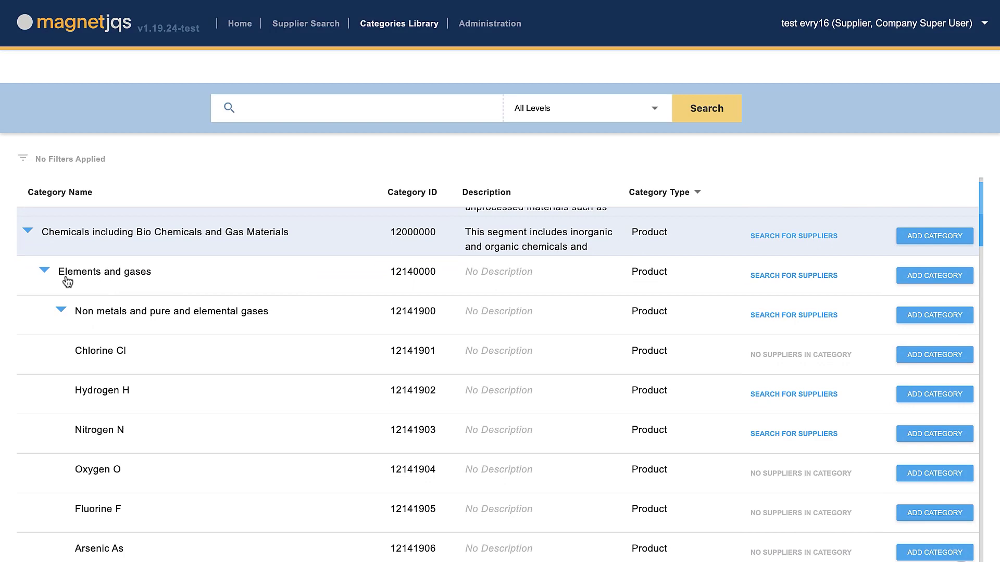
pyautogui.scroll(-2, 123, 281)
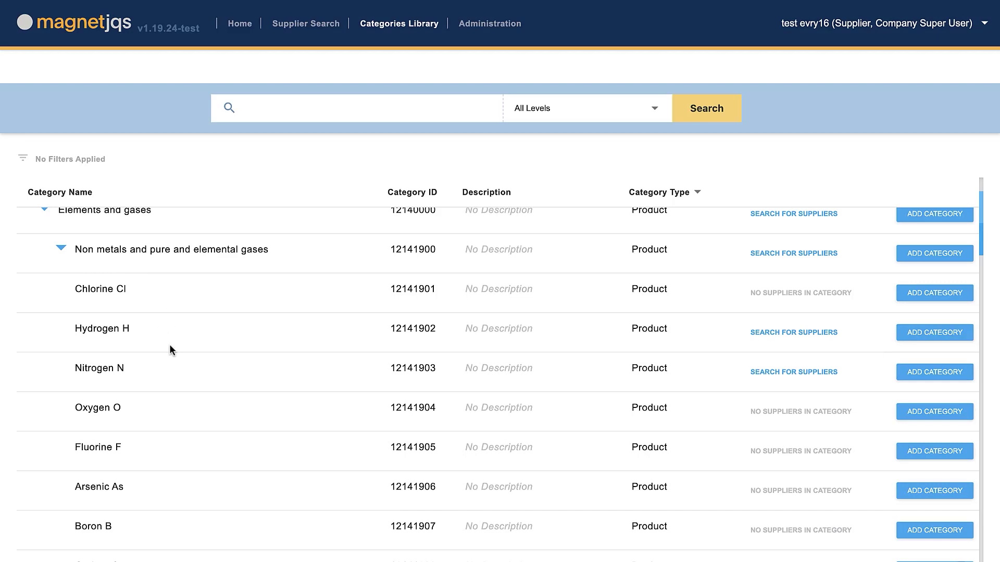
pyautogui.scroll(-2, 170, 349)
pyautogui.scroll(-5, 170, 350)
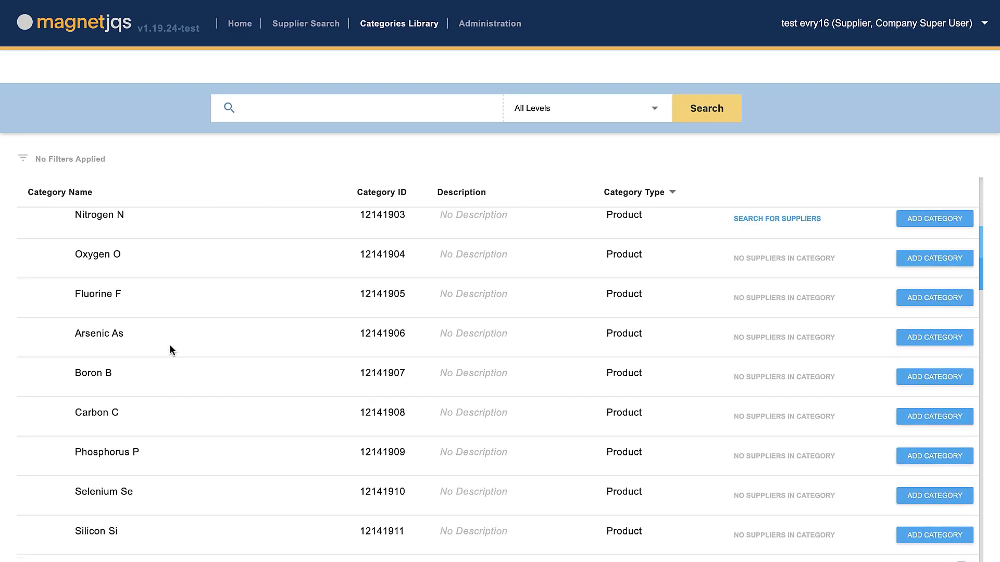
pyautogui.scroll(-5, 171, 350)
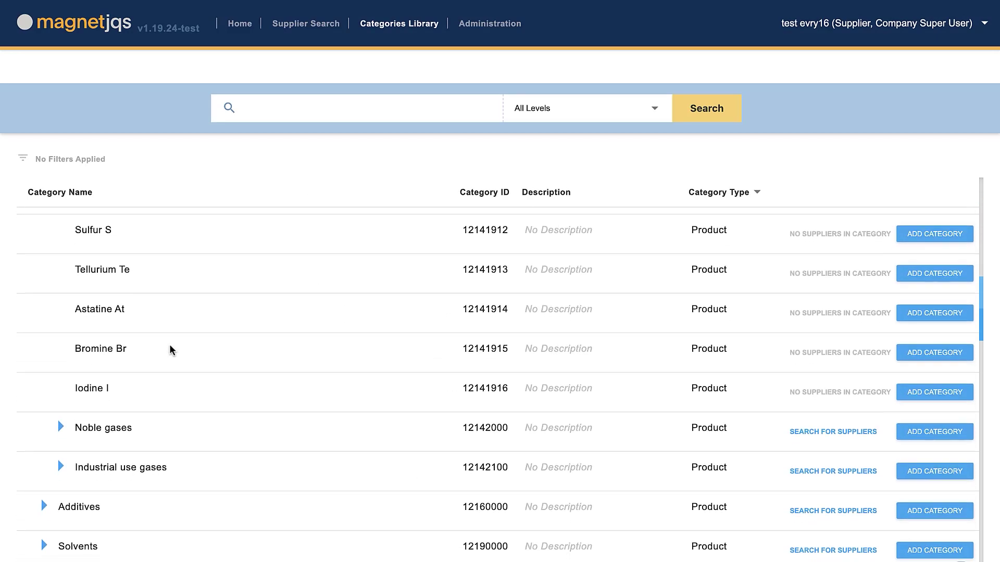
pyautogui.scroll(15, 172, 349)
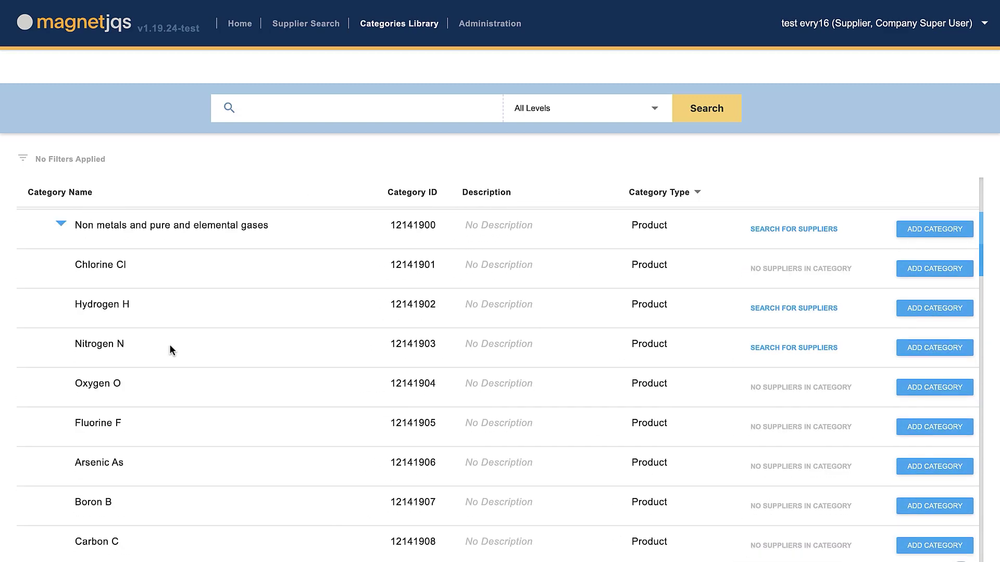
# Collapse the Non metals, Elements and gases, and Chemicals groups.
pyautogui.click(61, 336)
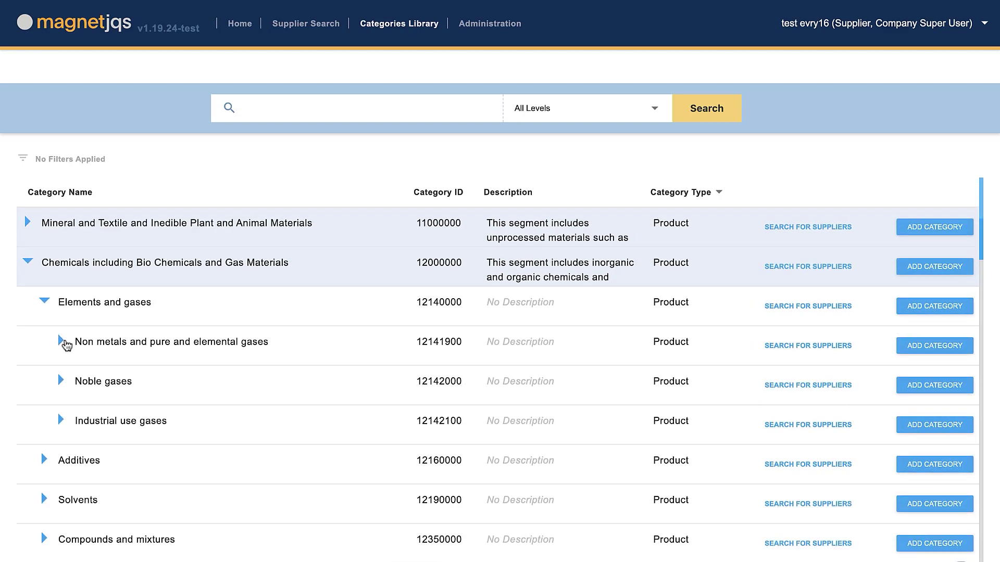
pyautogui.click(45, 307)
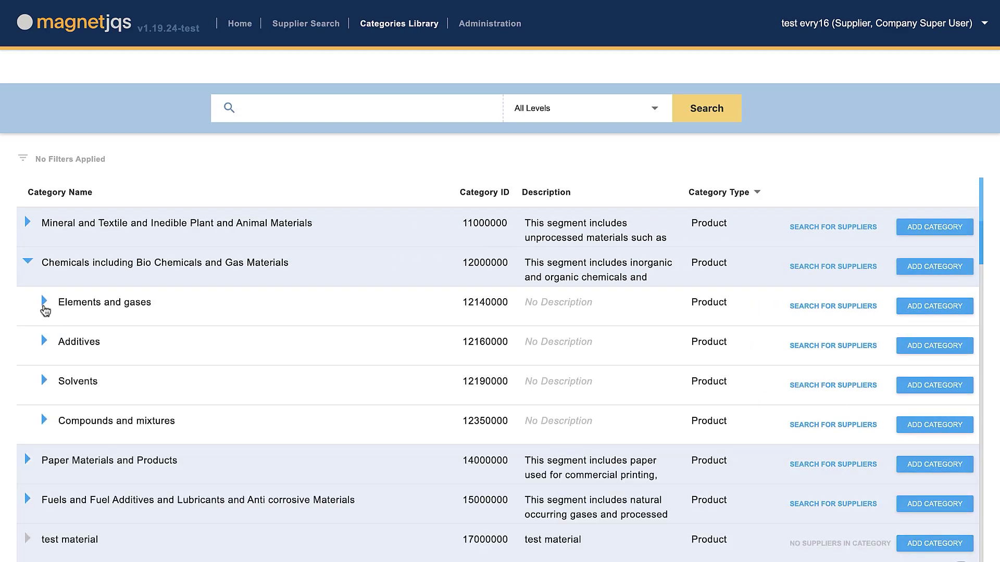
pyautogui.click(28, 264)
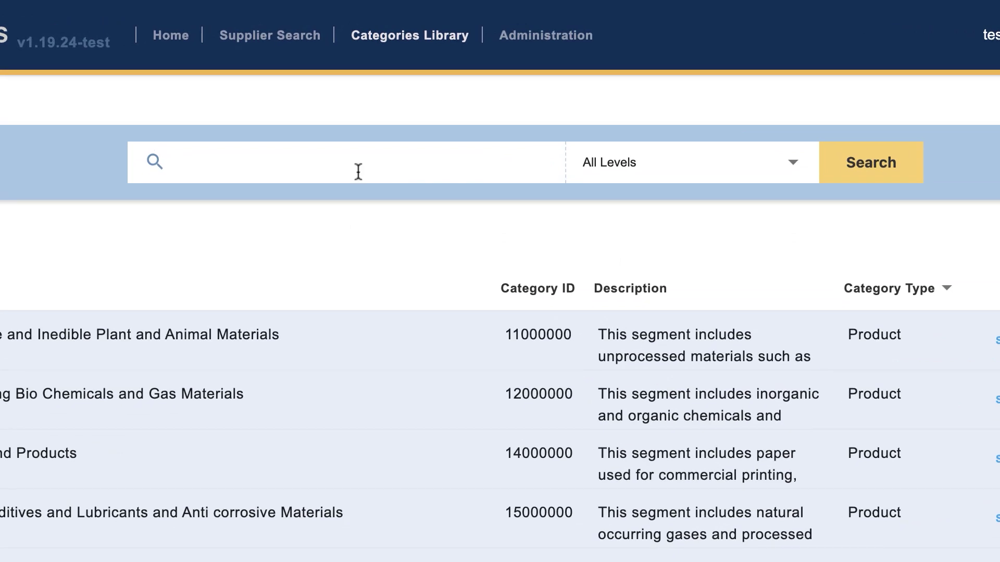
# Search all category levels for 'oil', returning matches like 11141603 Oil wastes.
pyautogui.click(364, 114)
pyautogui.write('oil')
pyautogui.click(791, 166)
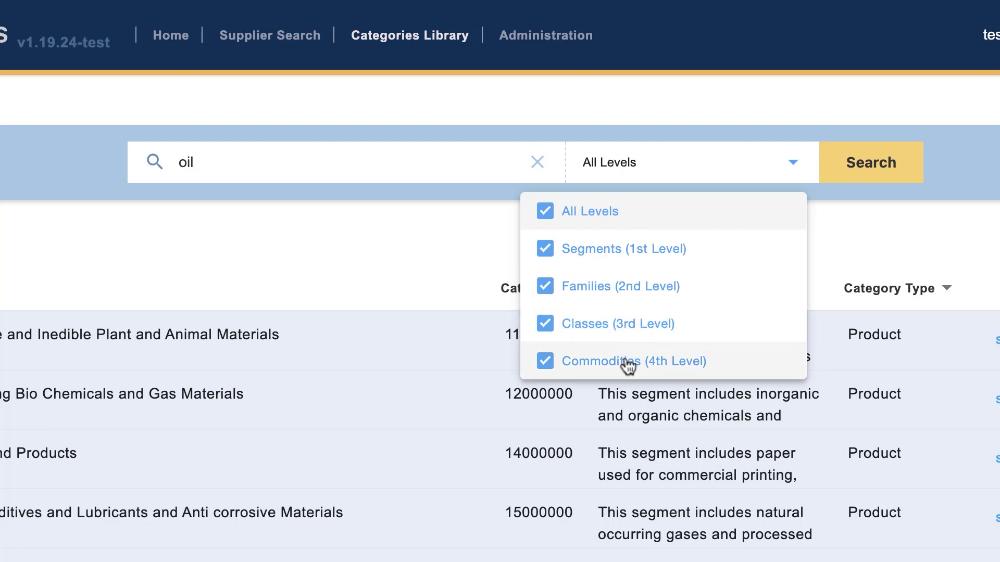
pyautogui.click(845, 166)
pyautogui.click(841, 172)
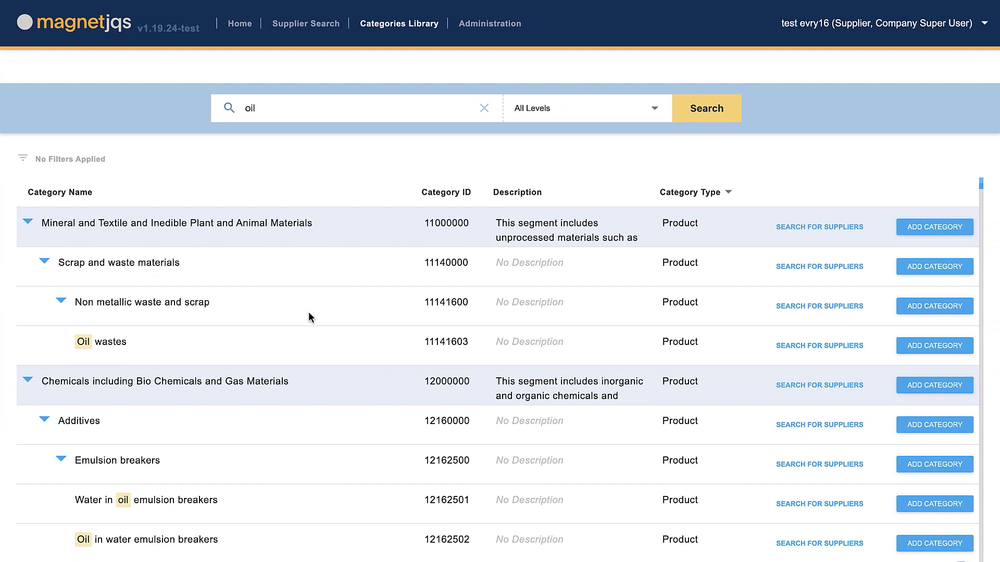
# Scroll through the 'oil' search results to review the matching categories.
pyautogui.scroll(-2, 308, 315)
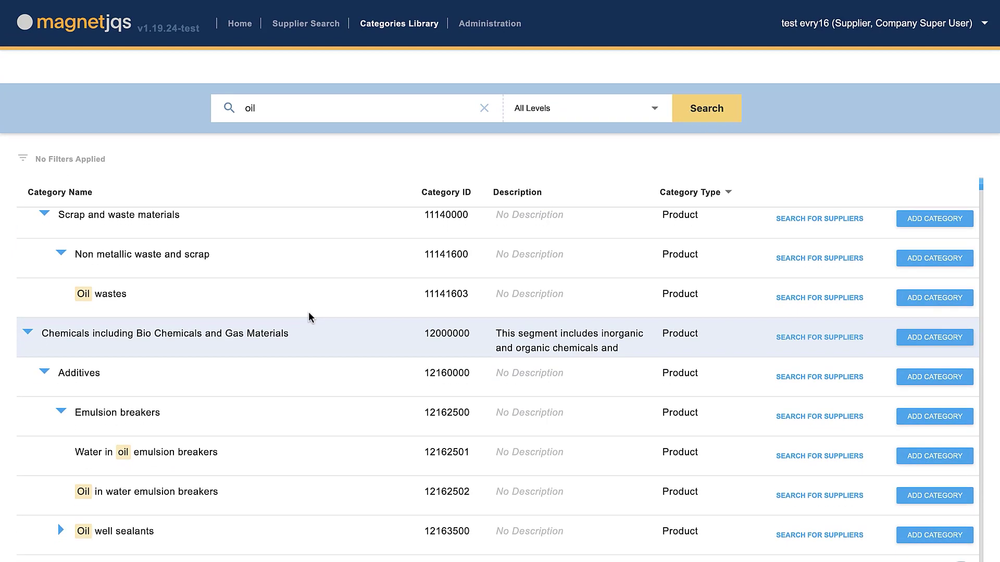
pyautogui.scroll(2, 308, 316)
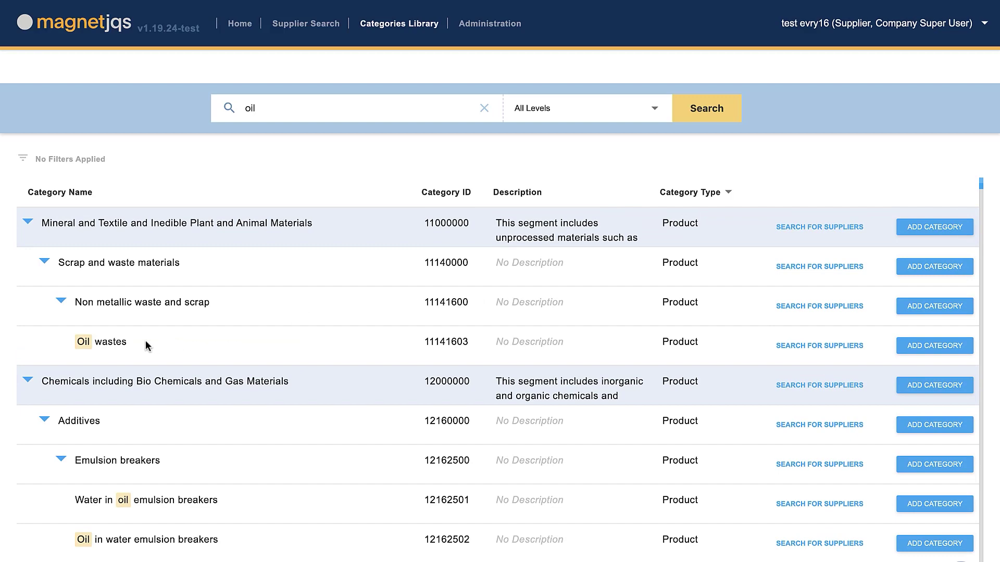
pyautogui.scroll(-6, 146, 345)
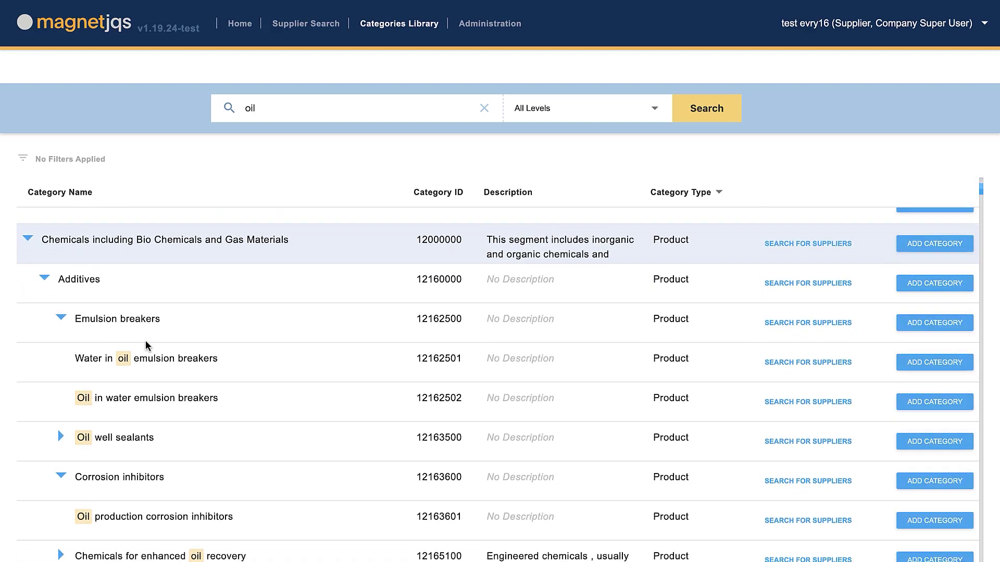
pyautogui.scroll(-2, 134, 337)
pyautogui.scroll(-6, 151, 455)
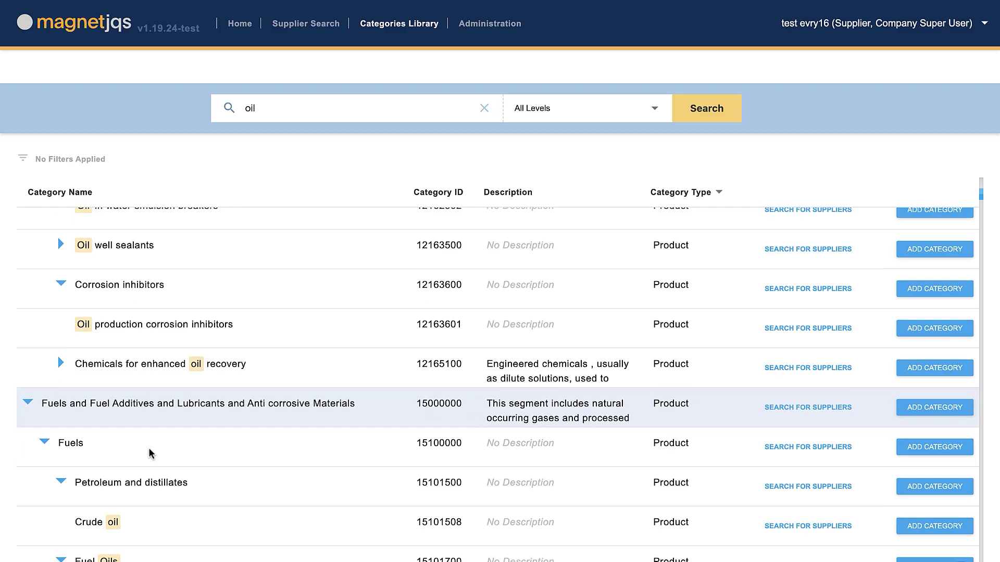
pyautogui.scroll(-10, 150, 453)
pyautogui.scroll(12, 149, 448)
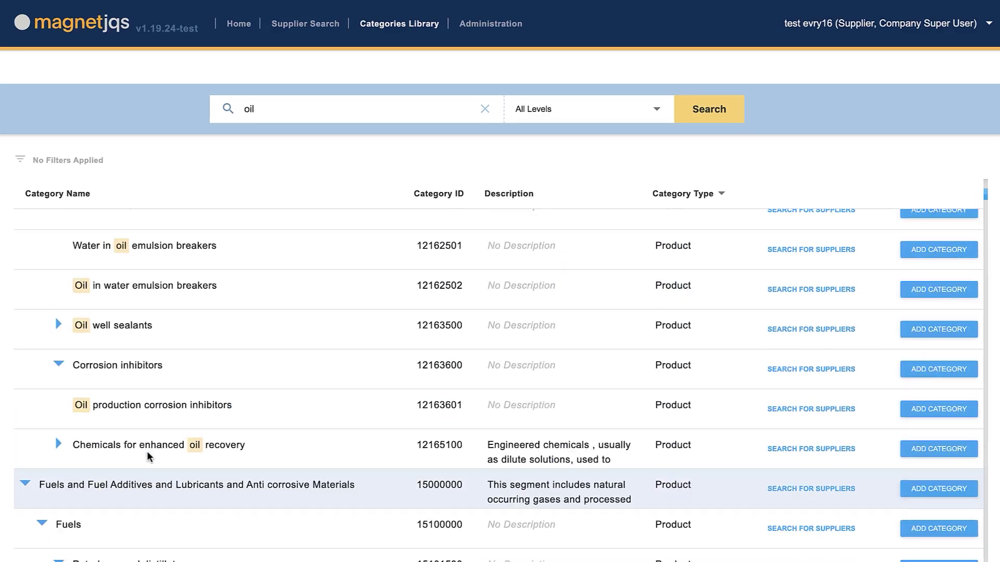
pyautogui.scroll(10, 147, 450)
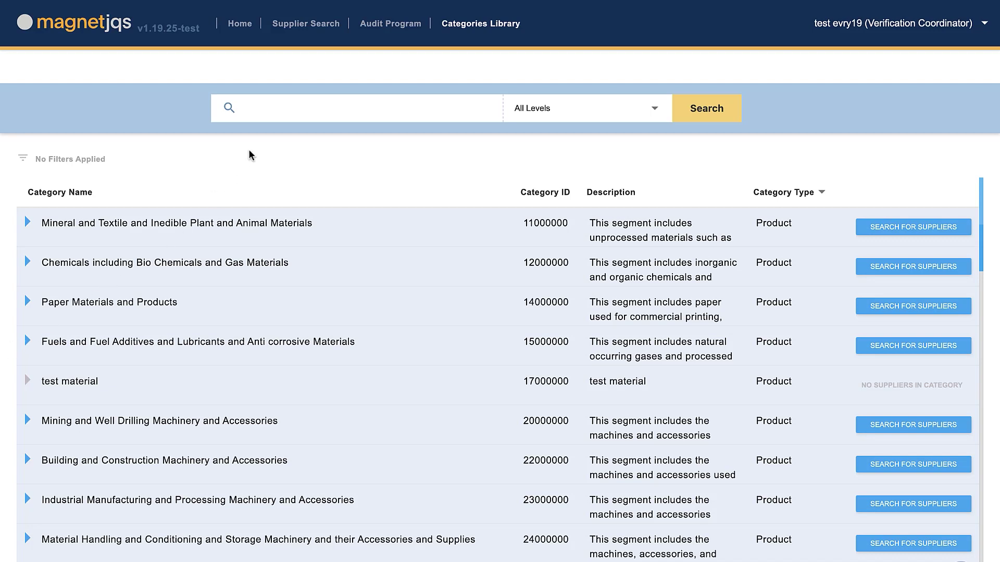
# Search the categories for 'valve', returning matches like 20121427 Subsurface safety valves.
pyautogui.click(270, 113)
pyautogui.write('valve')
pyautogui.click(694, 119)
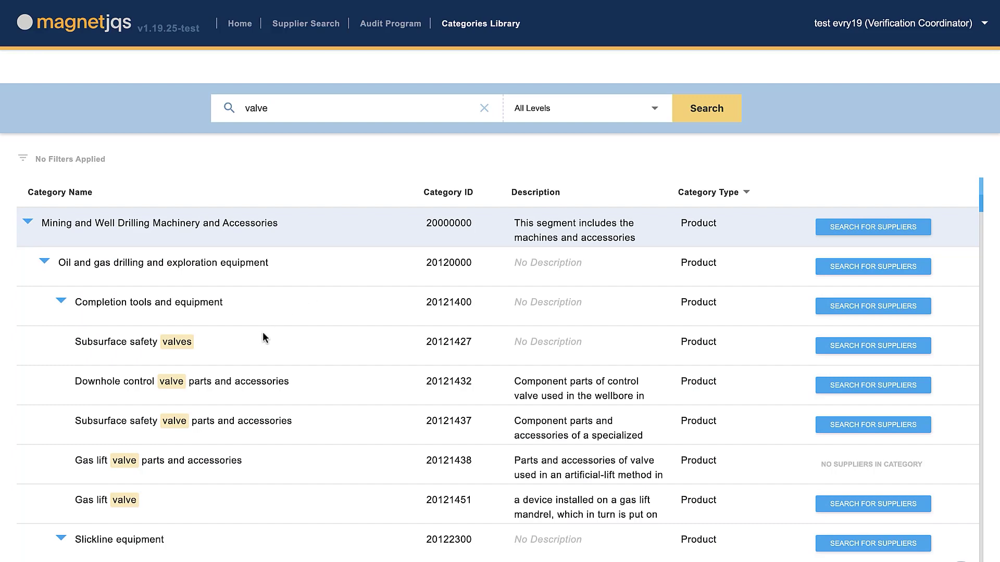
# List the 102 suppliers for the Subsurface safety valves category and scroll through their cards.
pyautogui.click(855, 354)
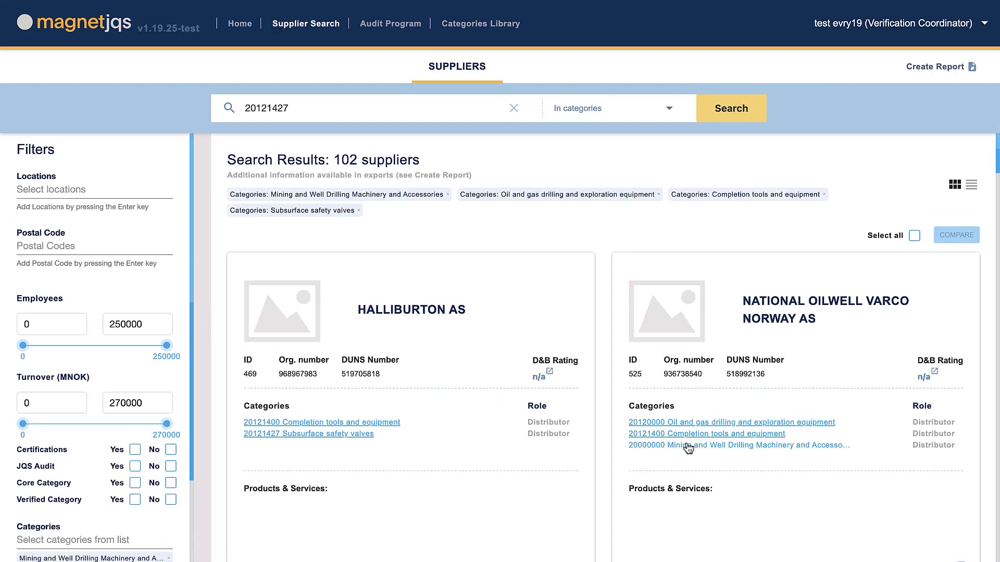
pyautogui.scroll(-8, 687, 448)
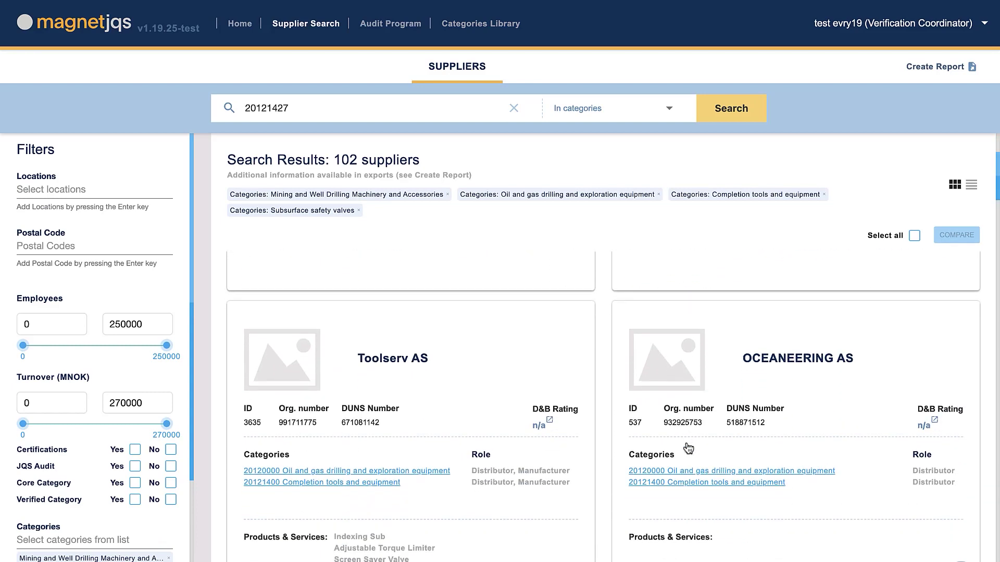
pyautogui.scroll(-10, 686, 444)
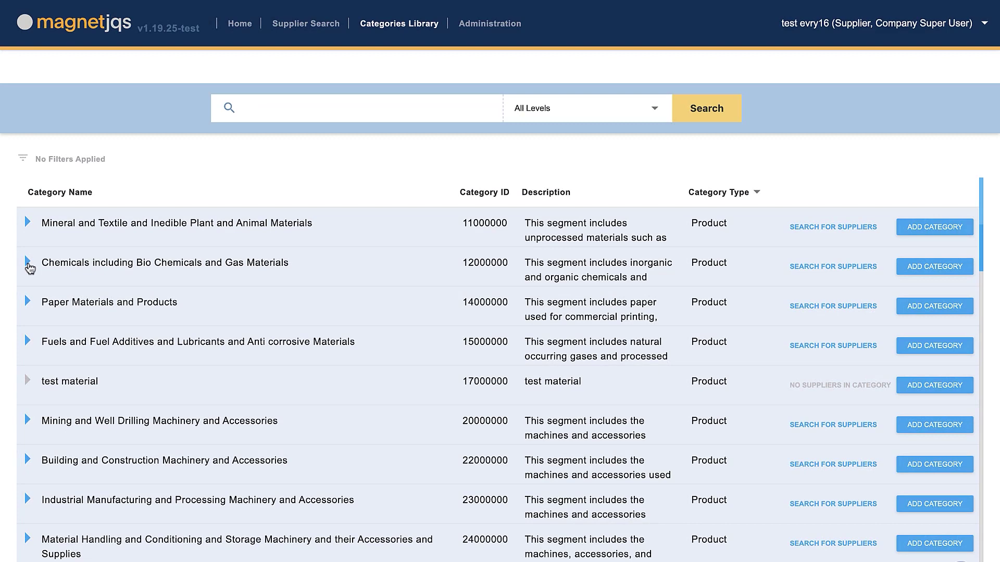
# Expand Chemicals > Elements and gases > Non metals, add Chlorine Cl (12141901) as a draft, and open it to finish registration.
pyautogui.click(28, 262)
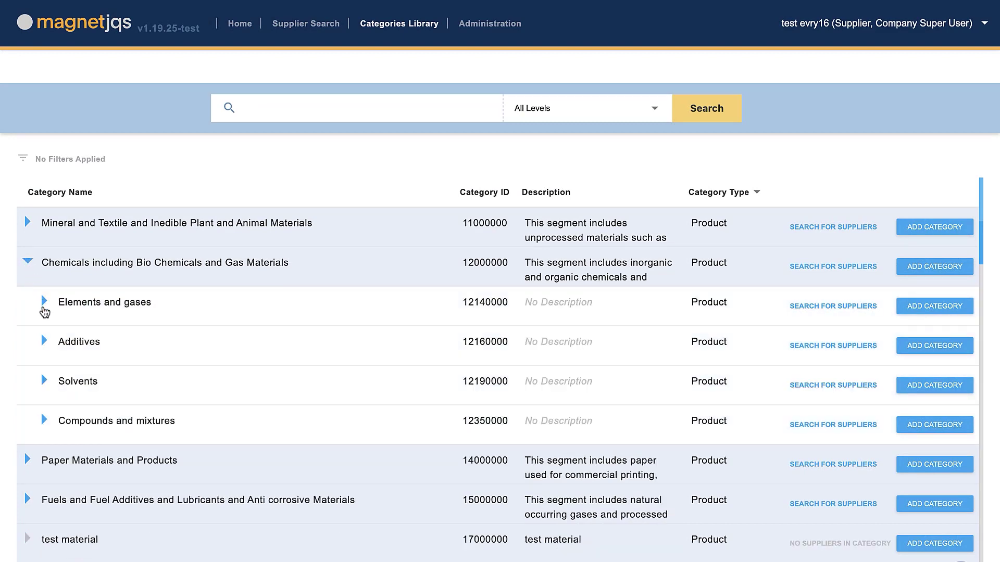
pyautogui.click(44, 302)
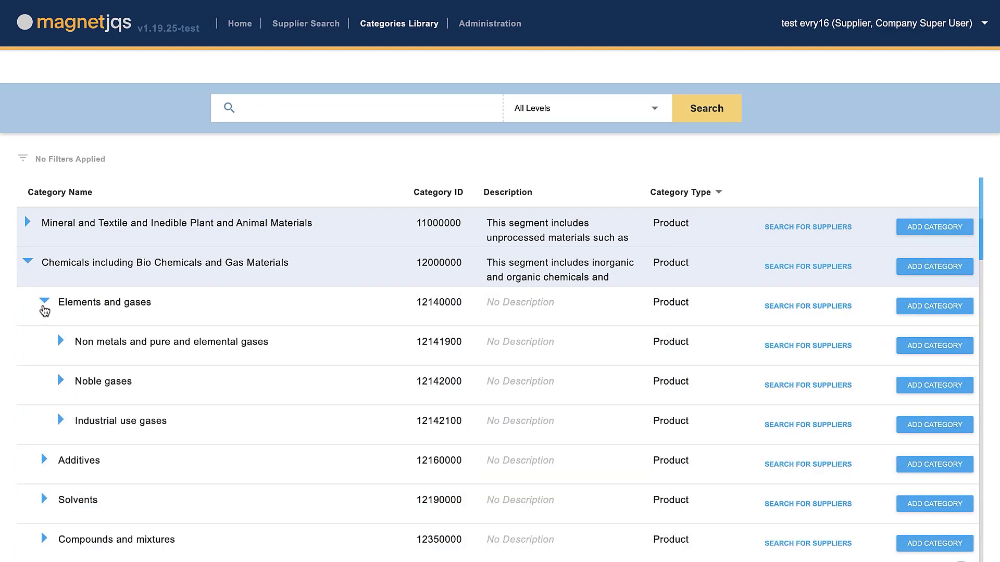
pyautogui.click(61, 341)
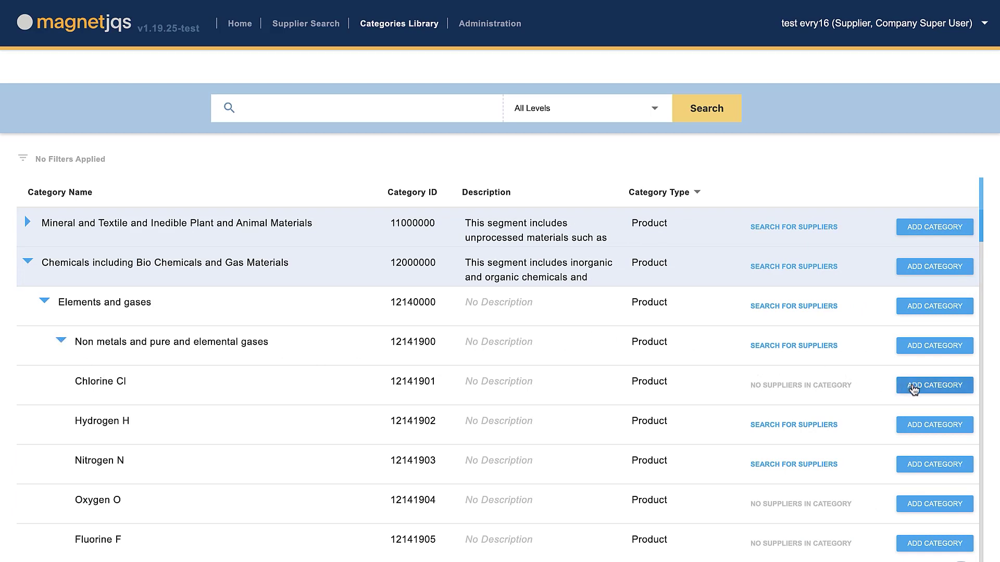
pyautogui.click(914, 389)
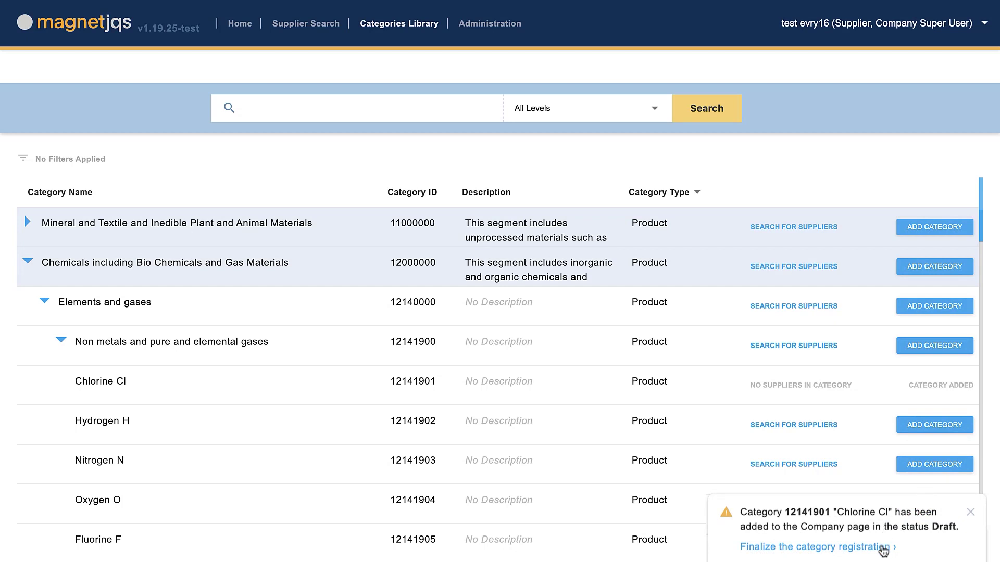
pyautogui.click(883, 547)
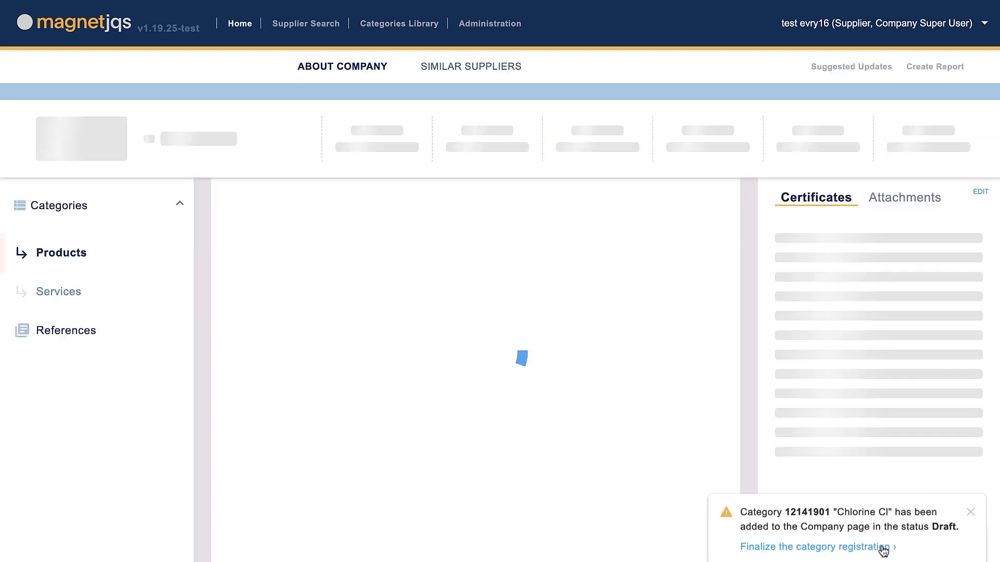